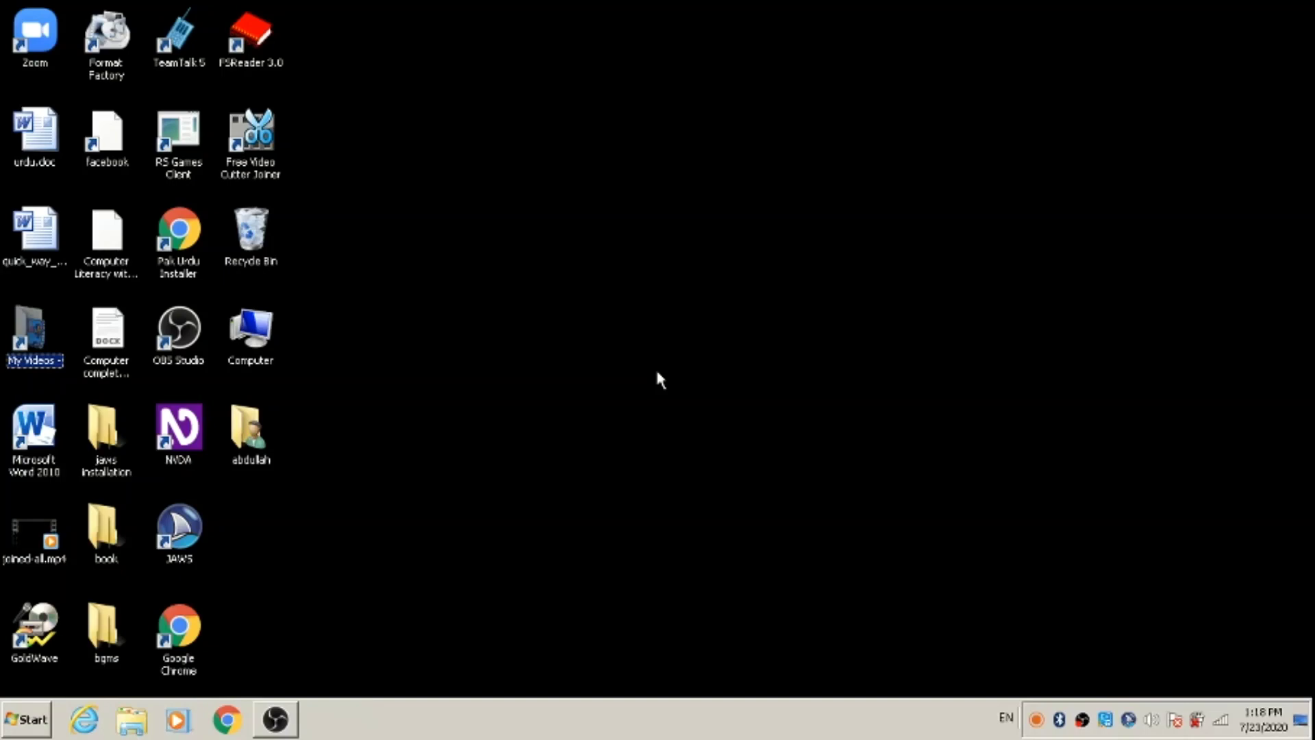
# Bring the screen recorder window into view and hide it again, twice
pyautogui.hotkey('alt', 'Tab')
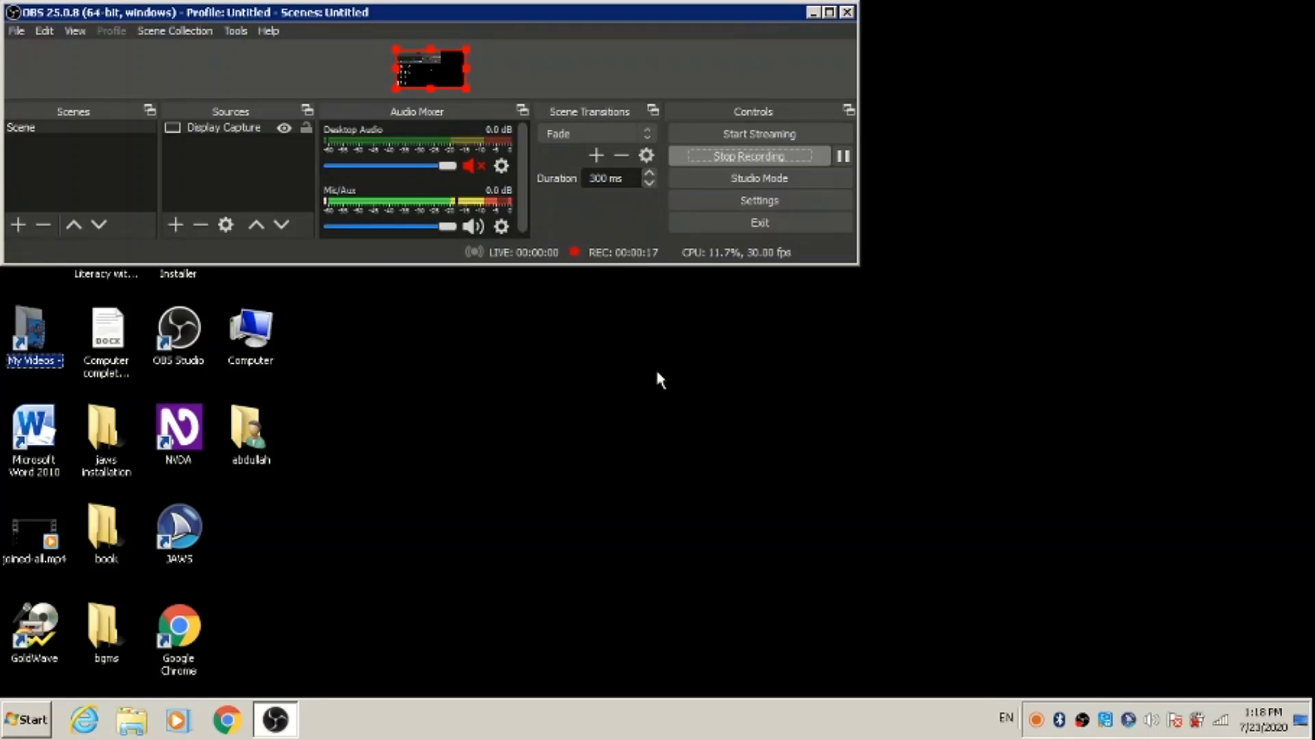
pyautogui.hotkey('alt', 'Tab')
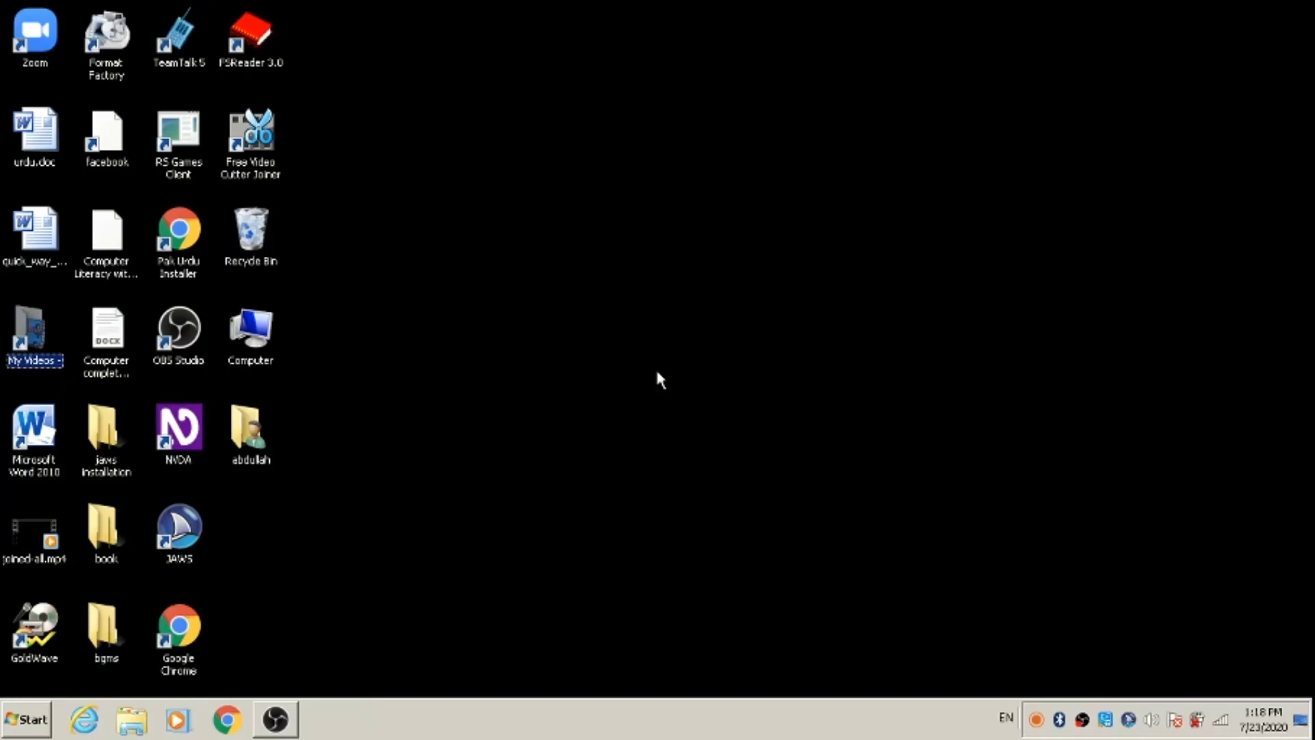
pyautogui.hotkey('alt', 'Tab')
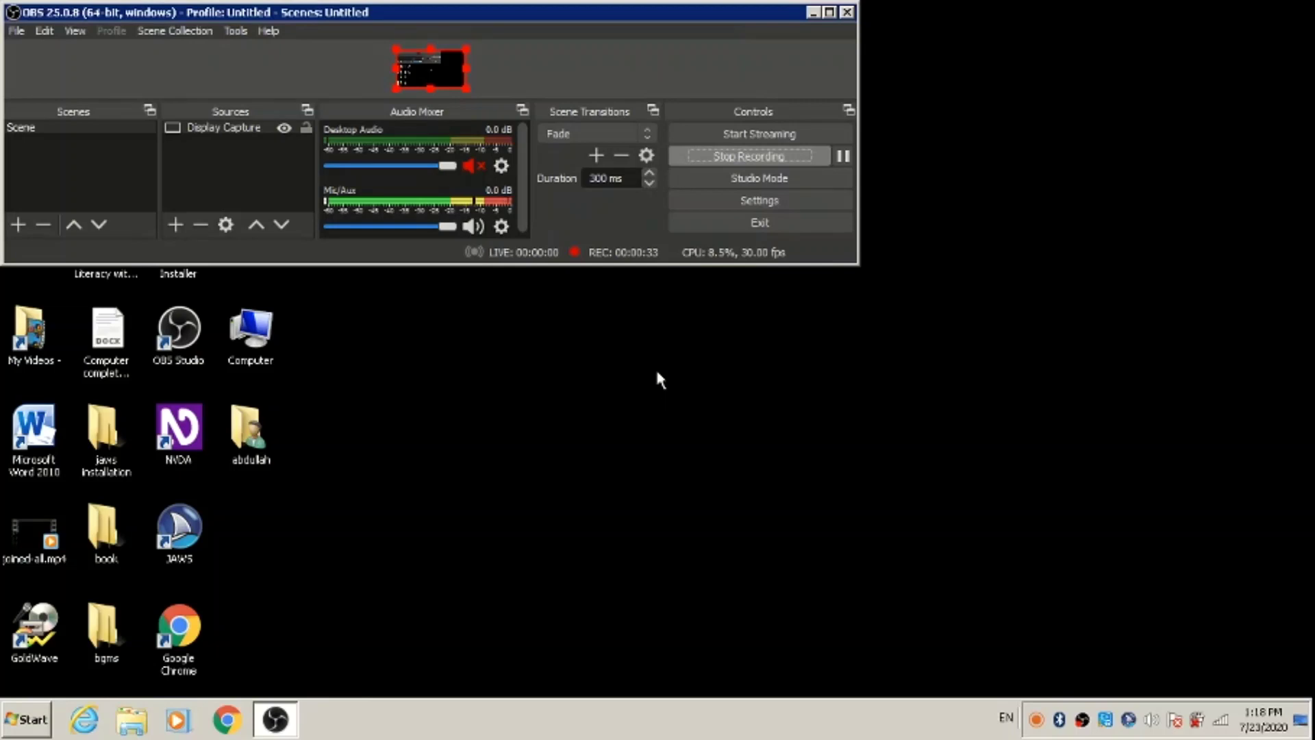
pyautogui.hotkey('alt', 'Tab')
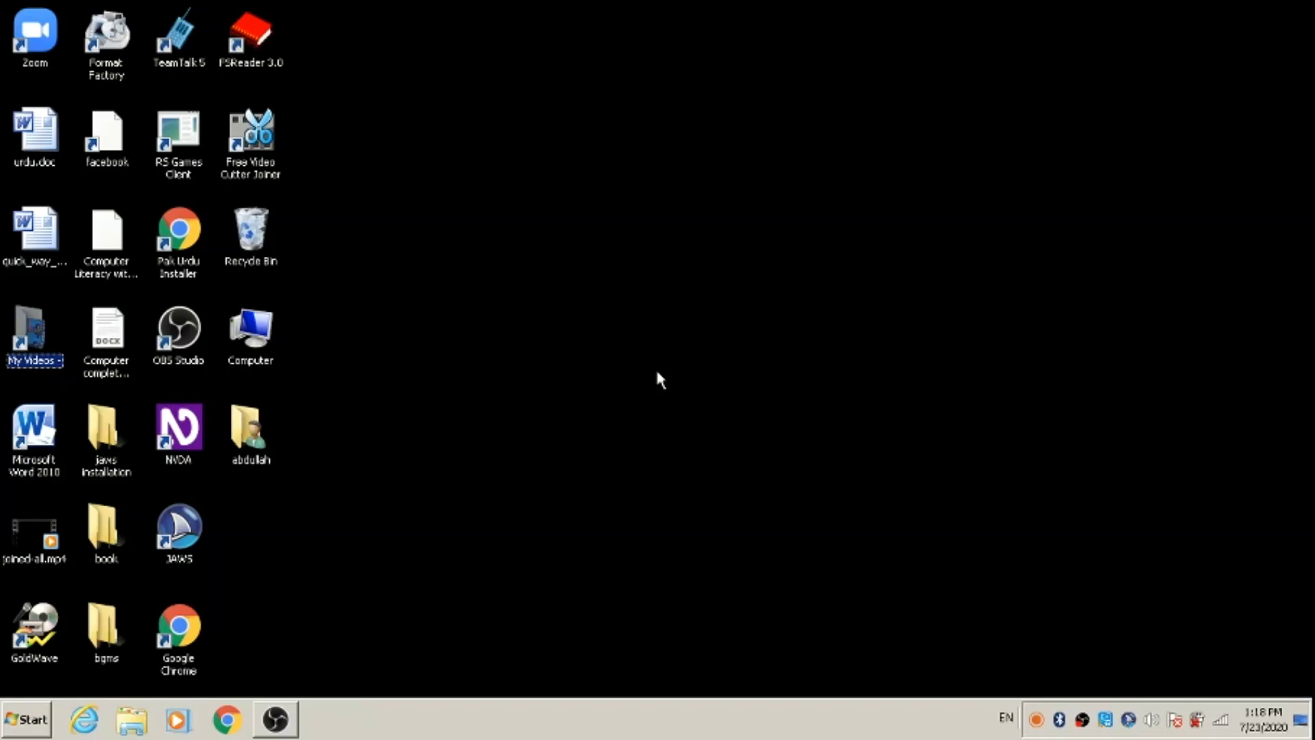
# Launch Microsoft Word 2010 from its shortcut and turn on bullets with Ctrl+Shift+L
pyautogui.press('Down')
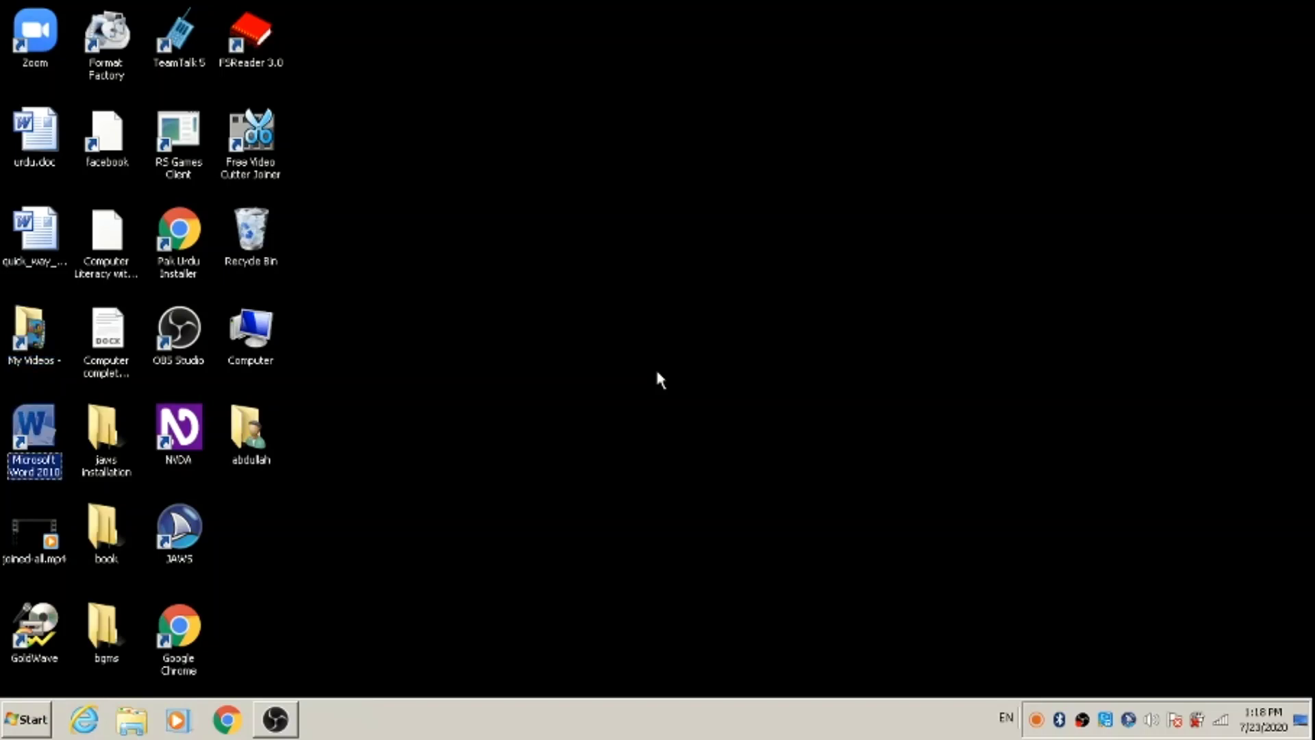
pyautogui.press('Return')
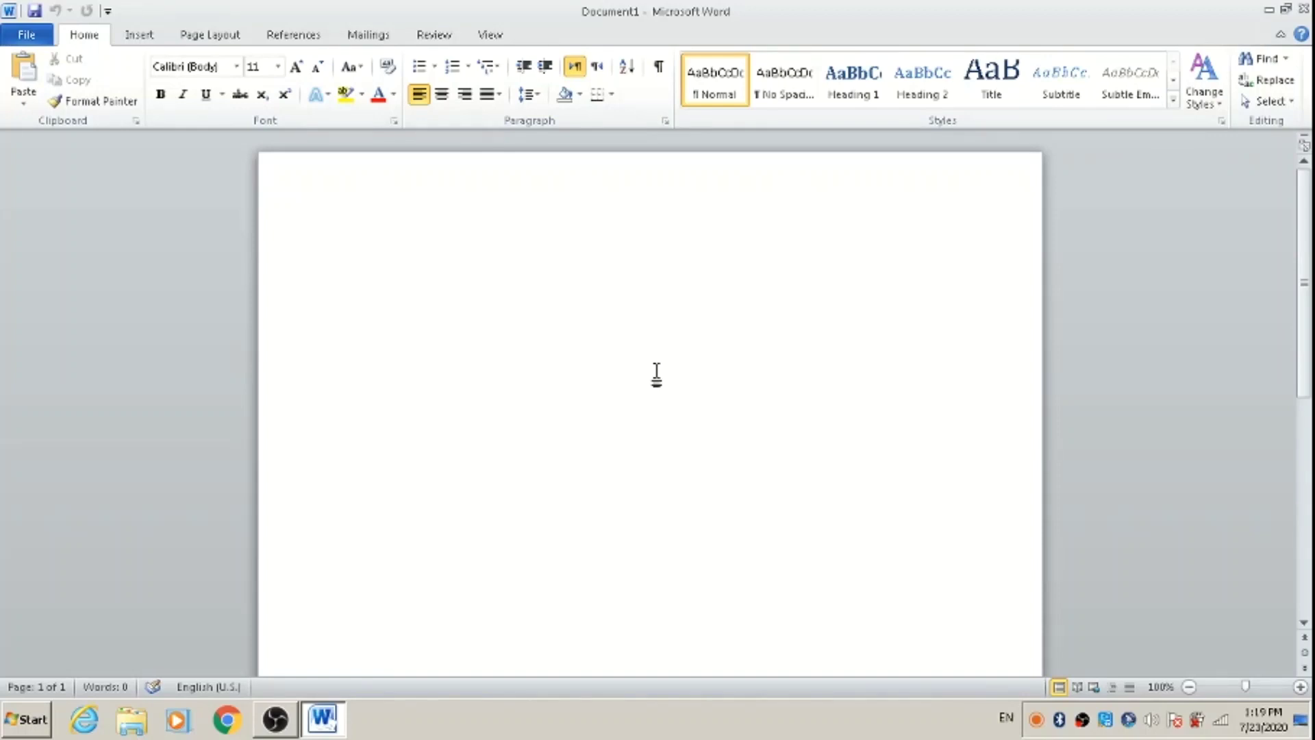
pyautogui.hotkey('ctrl', 'shift', 'l')
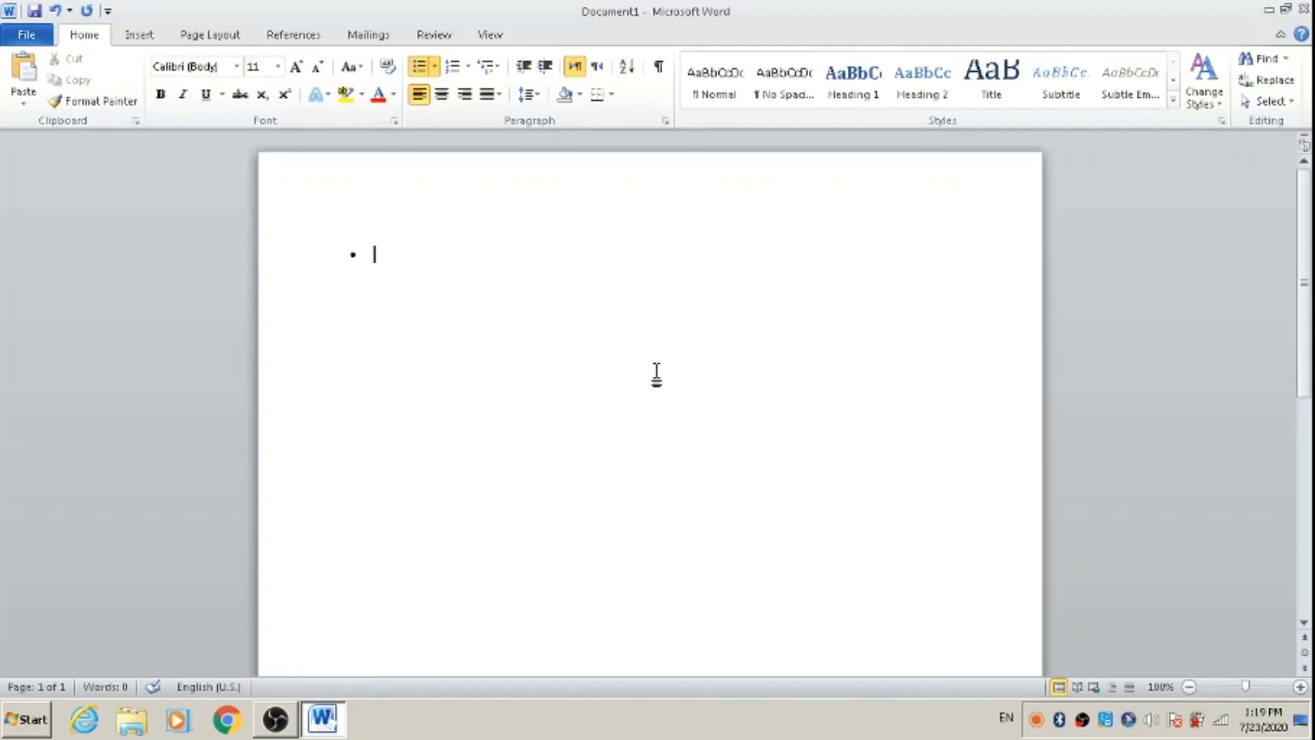
# Enter the first three bulleted names: abdullah, ayesha and amna
pyautogui.write('abdul')
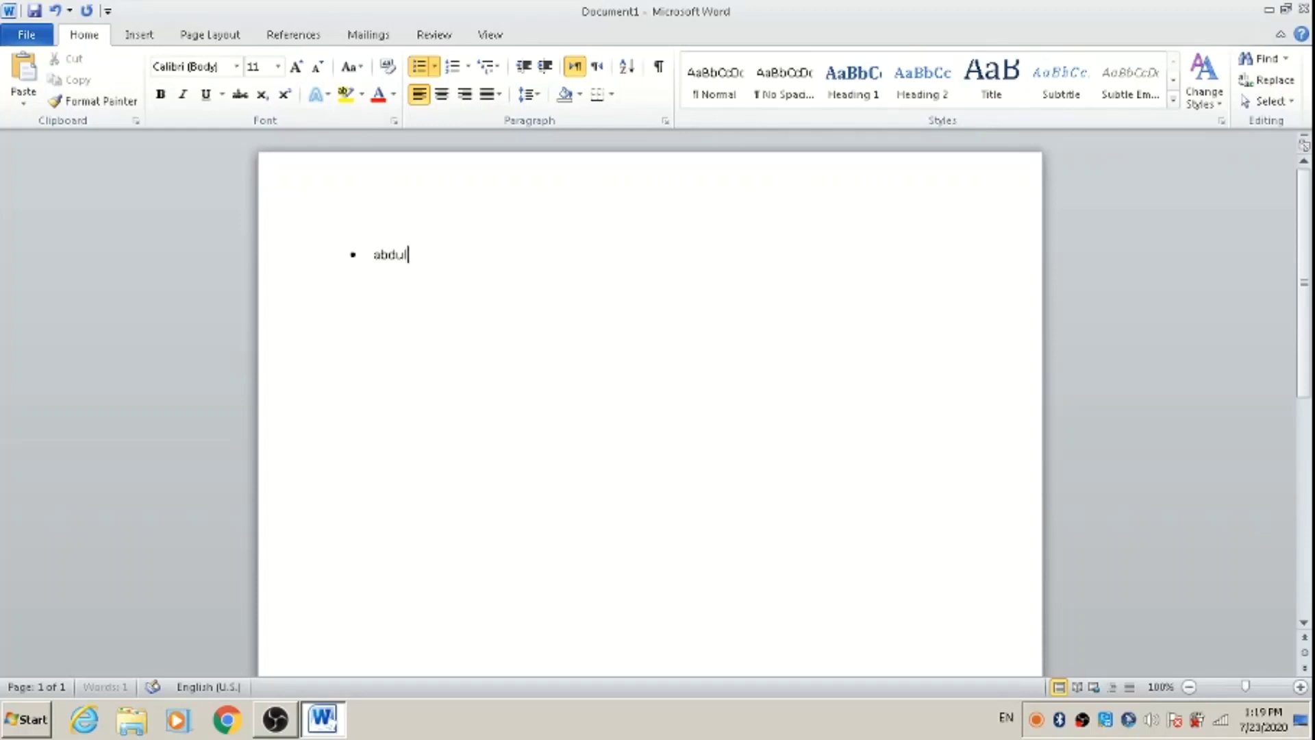
pyautogui.write('lah')
pyautogui.press('Return')
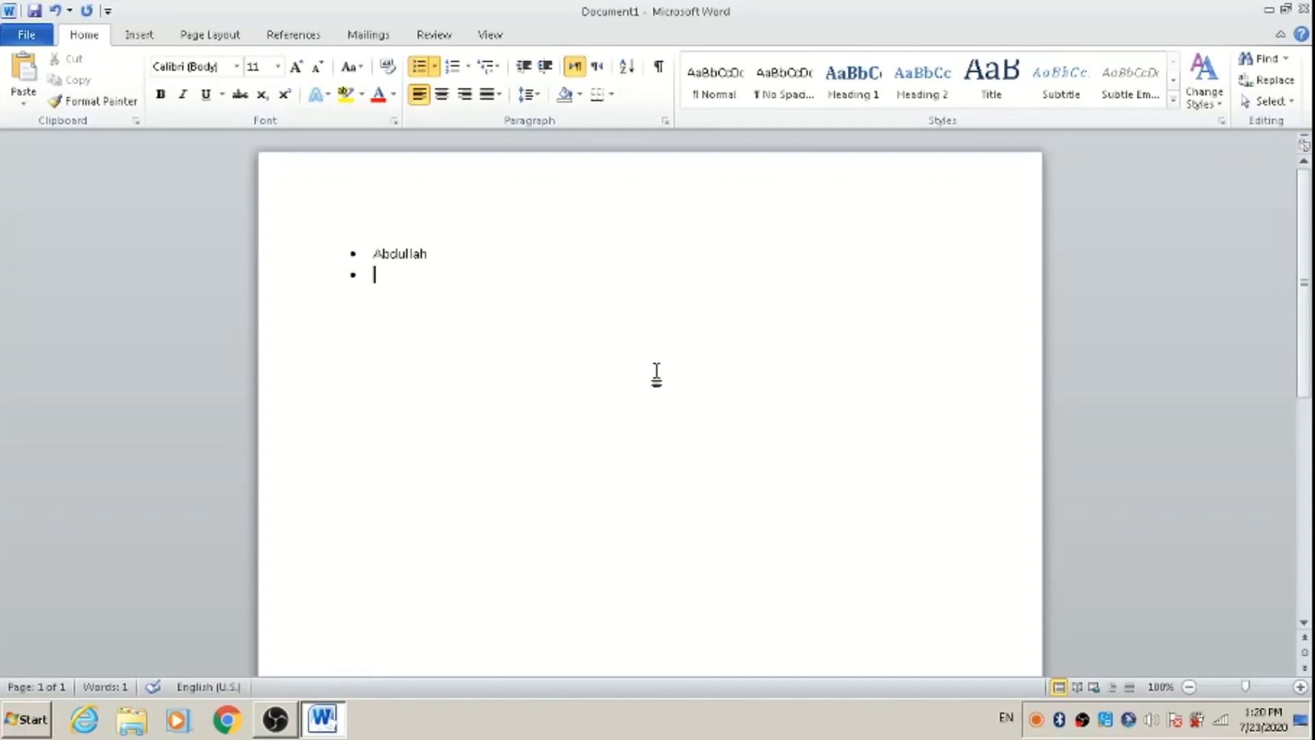
pyautogui.write('a')
pyautogui.write('yesha')
pyautogui.press('Return')
pyautogui.write('am')
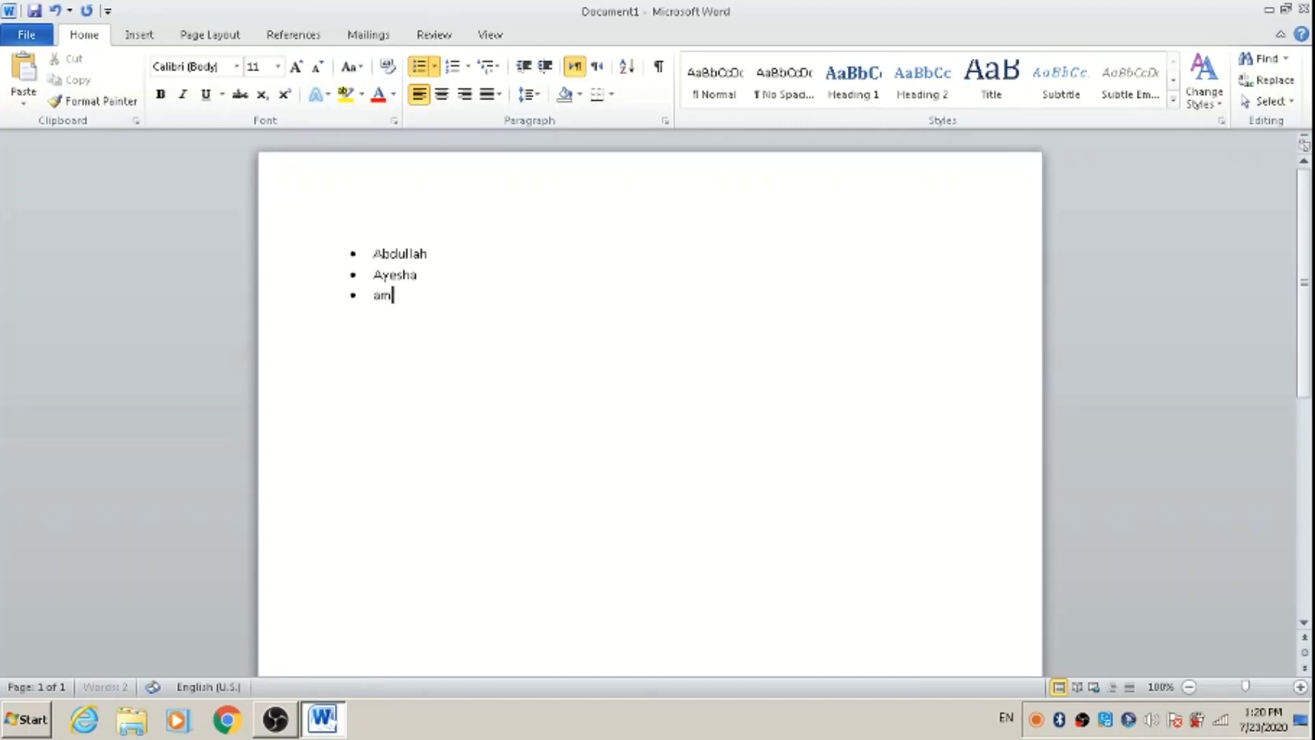
pyautogui.write('na')
pyautogui.press('Return')
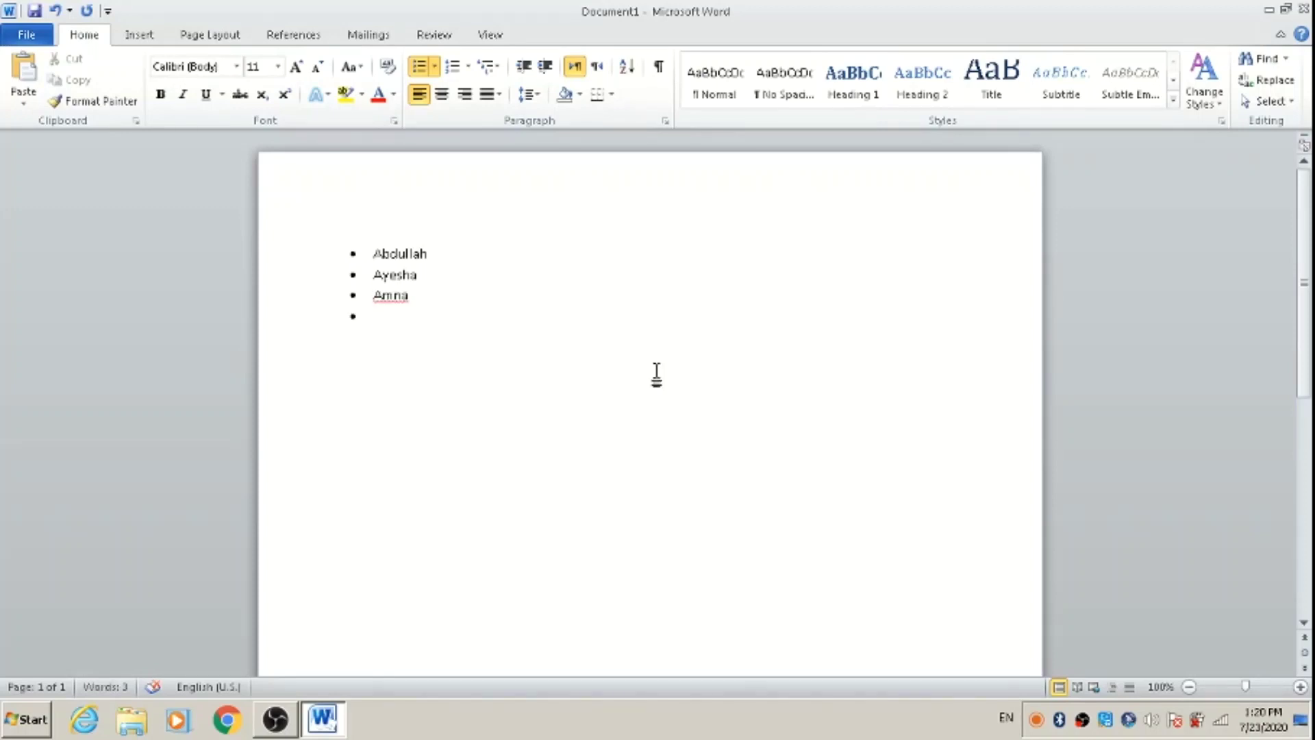
# Add ali, basheer (fixing a typo) and usman as the remaining bullets
pyautogui.write('ali')
pyautogui.press('Return')
pyautogui.write('b')
pyautogui.write('ashee')
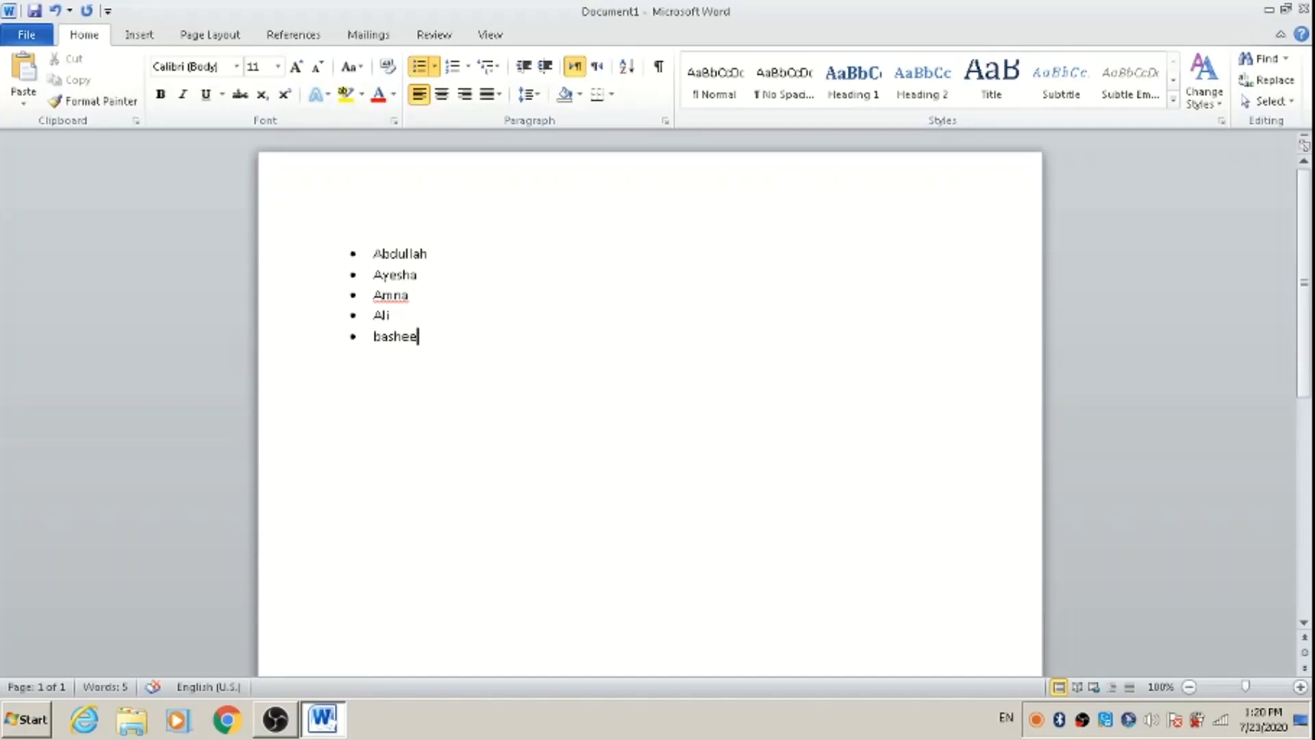
pyautogui.press('BackSpace')
pyautogui.write('r')
pyautogui.press('Return')
pyautogui.write('usman')
# Leave the bulleted list with an extra Enter and type '1.' to begin a numbered list
pyautogui.press('Return')
pyautogui.press('Return')
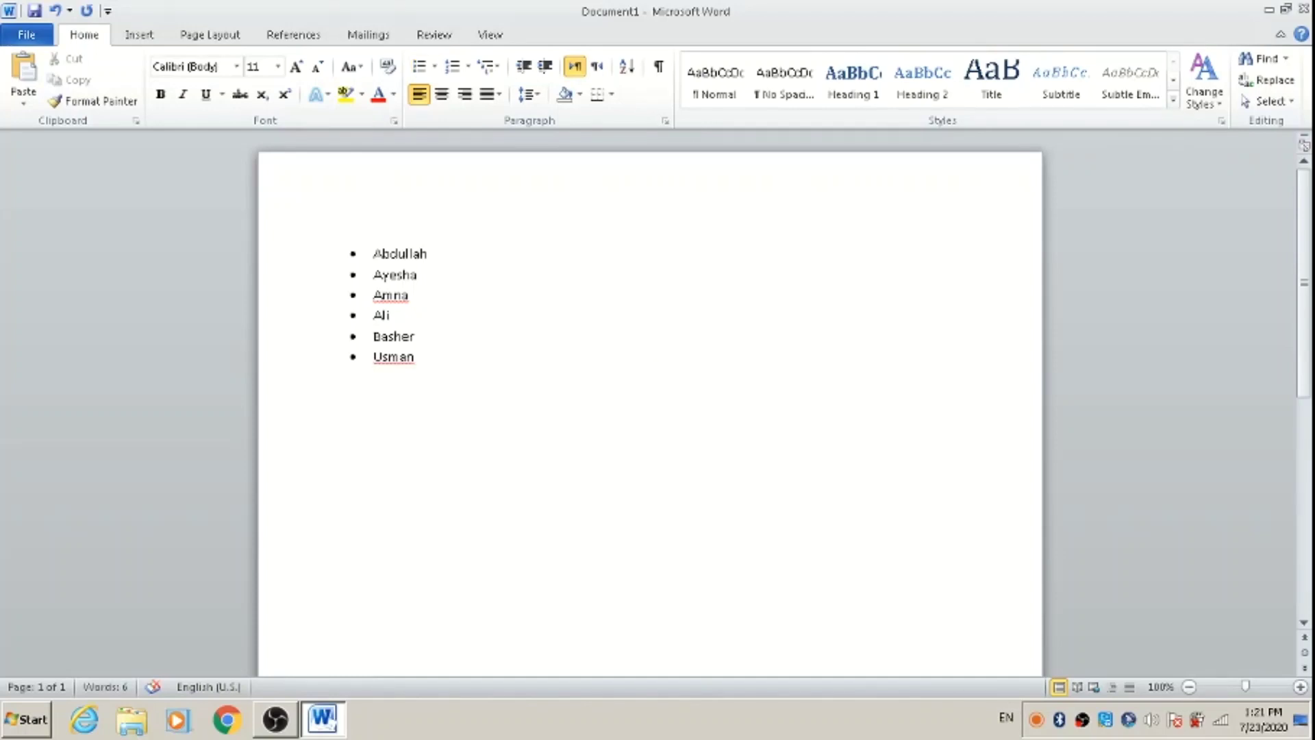
pyautogui.press('Up')
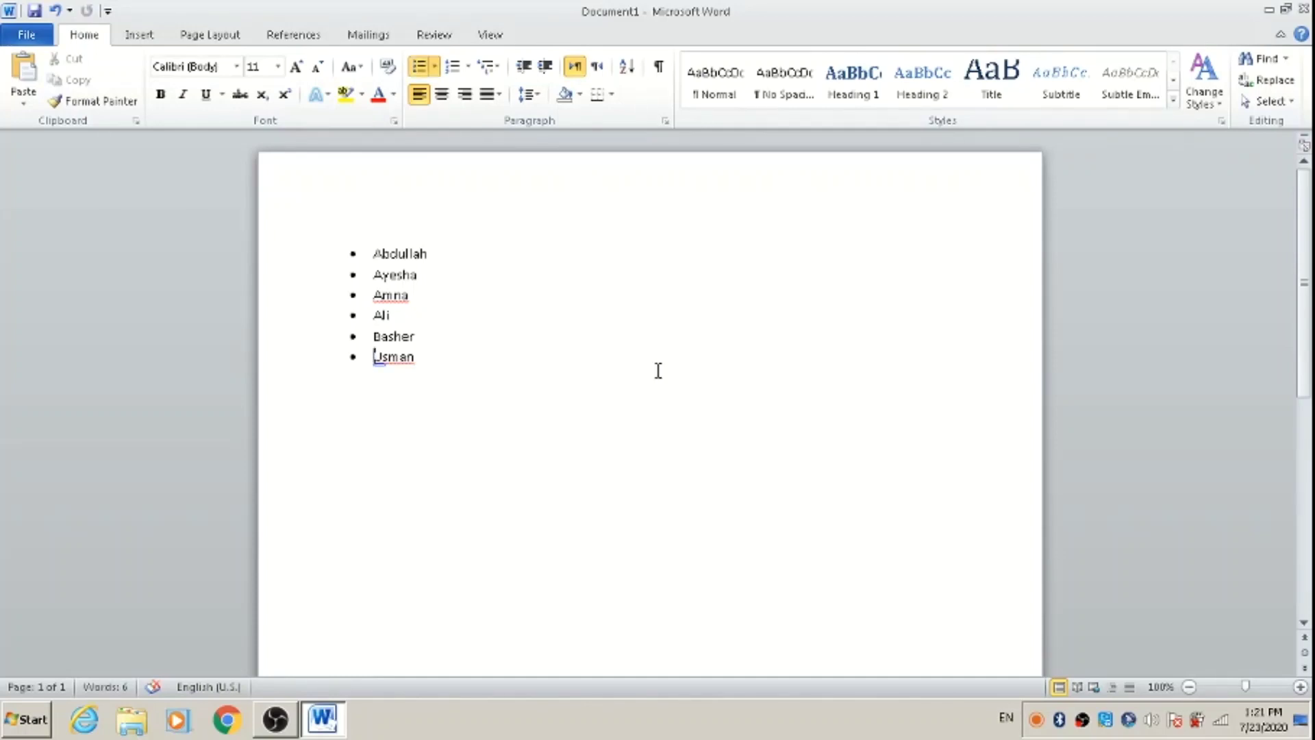
pyautogui.press('Down')
pyautogui.press('Return')
pyautogui.press('Up')
pyautogui.press('Down')
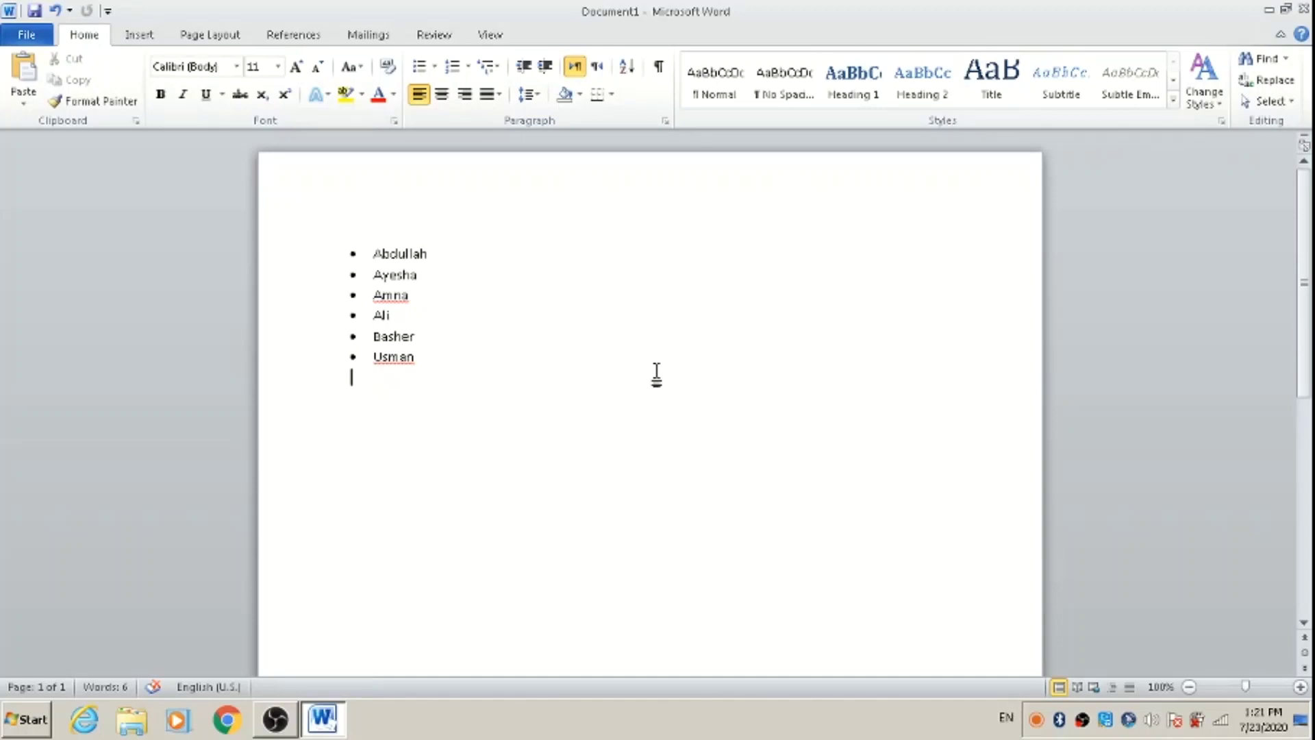
pyautogui.write('1.')
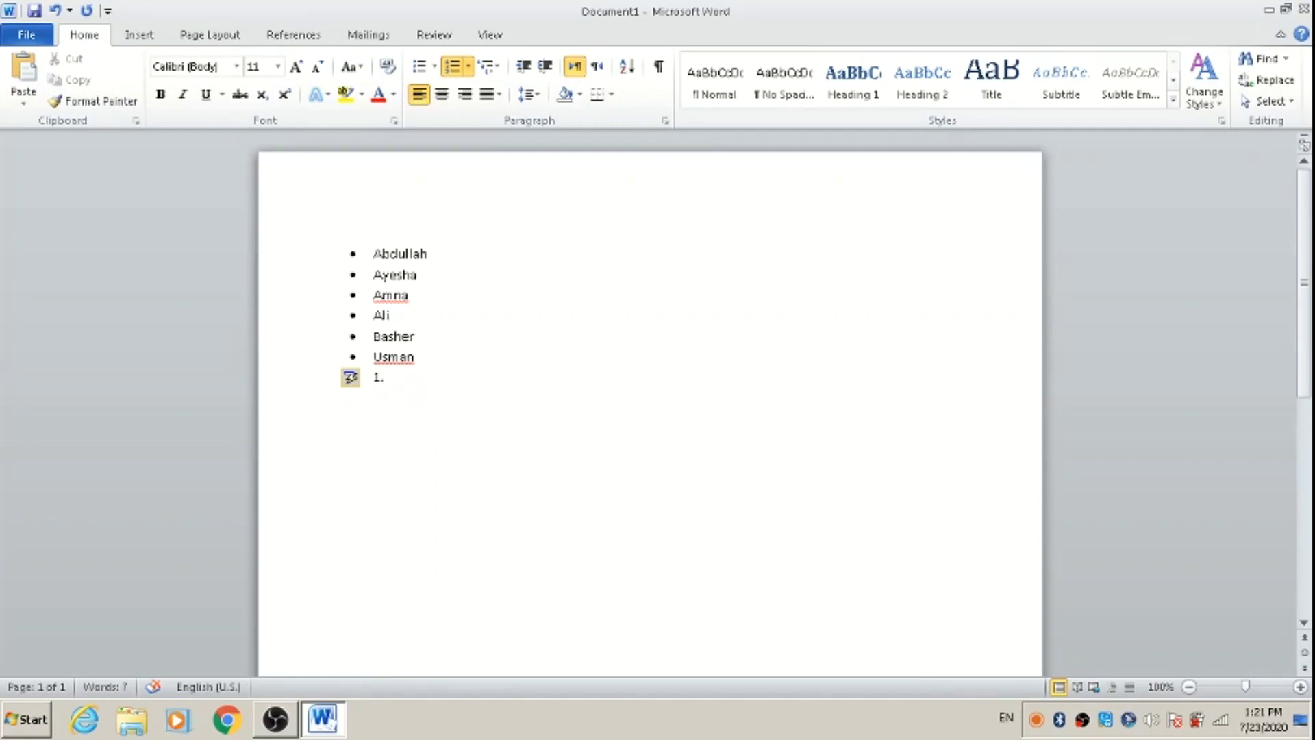
# Fill numbered items 1–5 with abdullah, ali, aman, ayesha and haseeb, then end the numbering
pyautogui.write('abdullah')
pyautogui.press('Return')
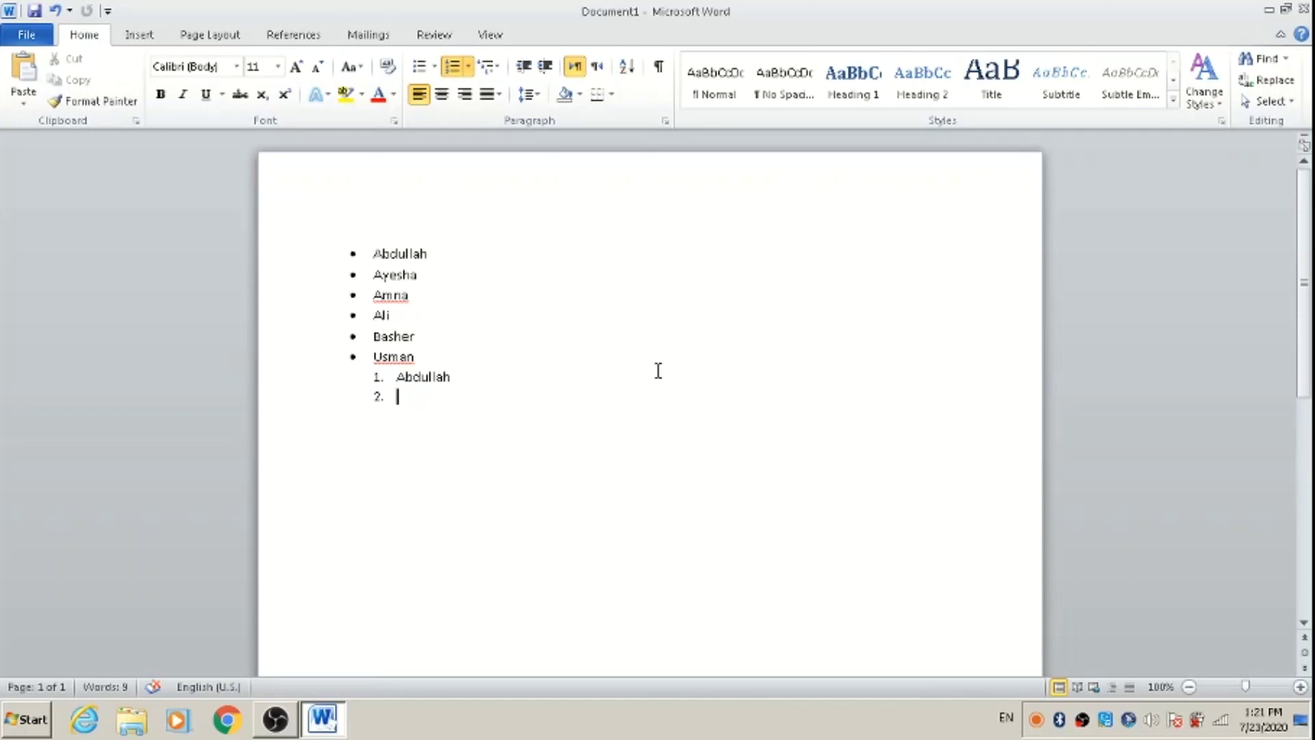
pyautogui.write('ali')
pyautogui.press('Return')
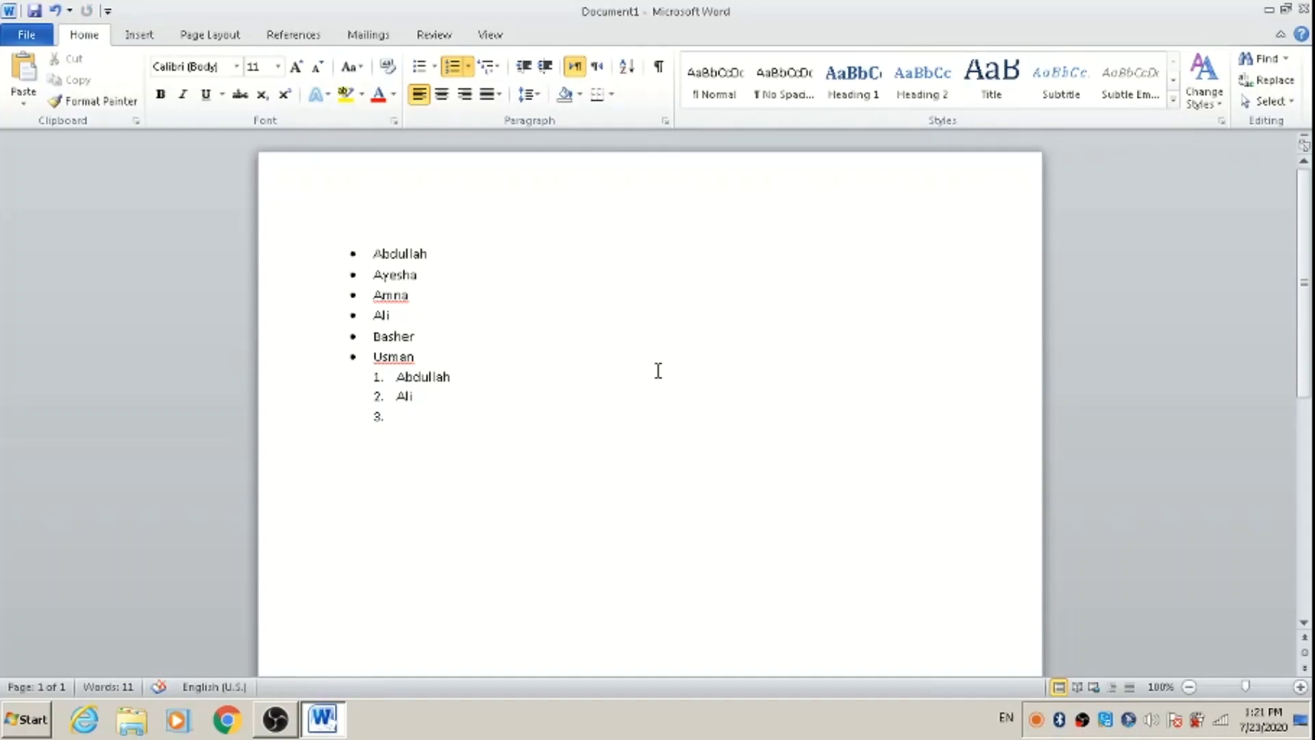
pyautogui.write('a')
pyautogui.write('man')
pyautogui.press('Return')
pyautogui.write('aye')
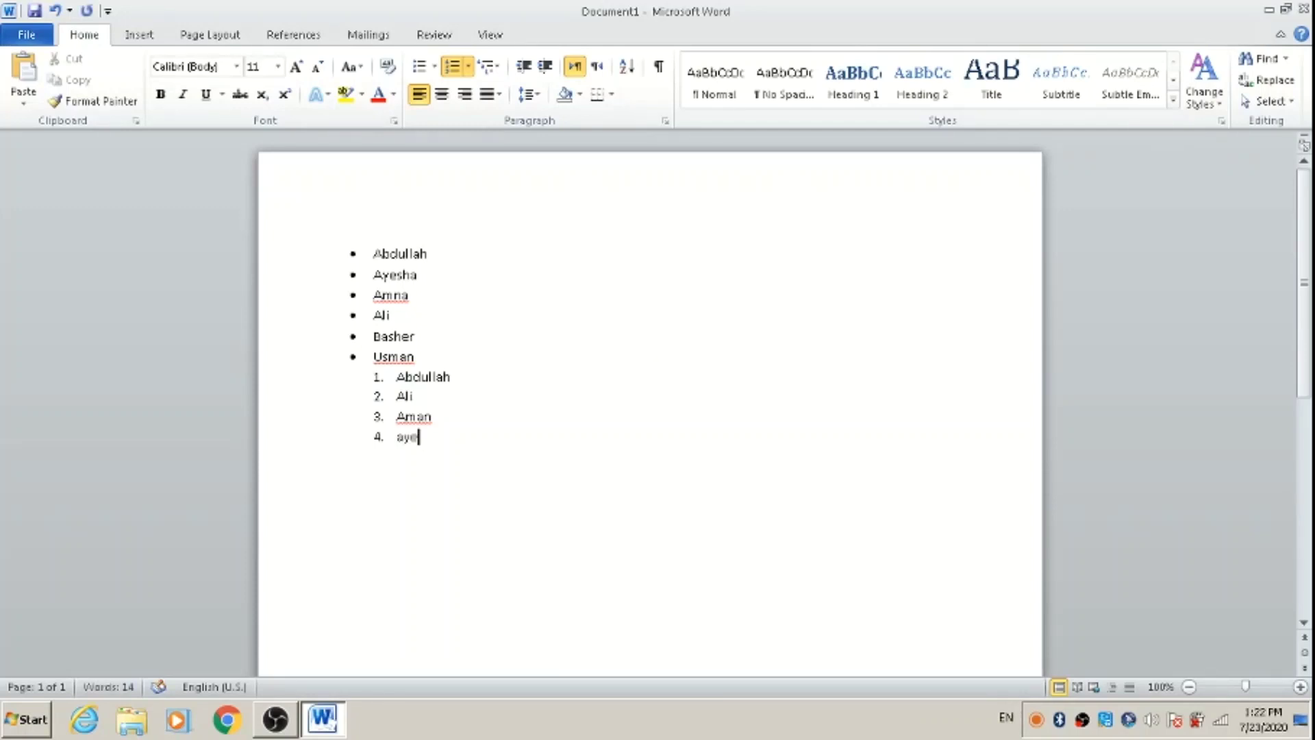
pyautogui.write('sha')
pyautogui.press('Return')
pyautogui.write('hasee')
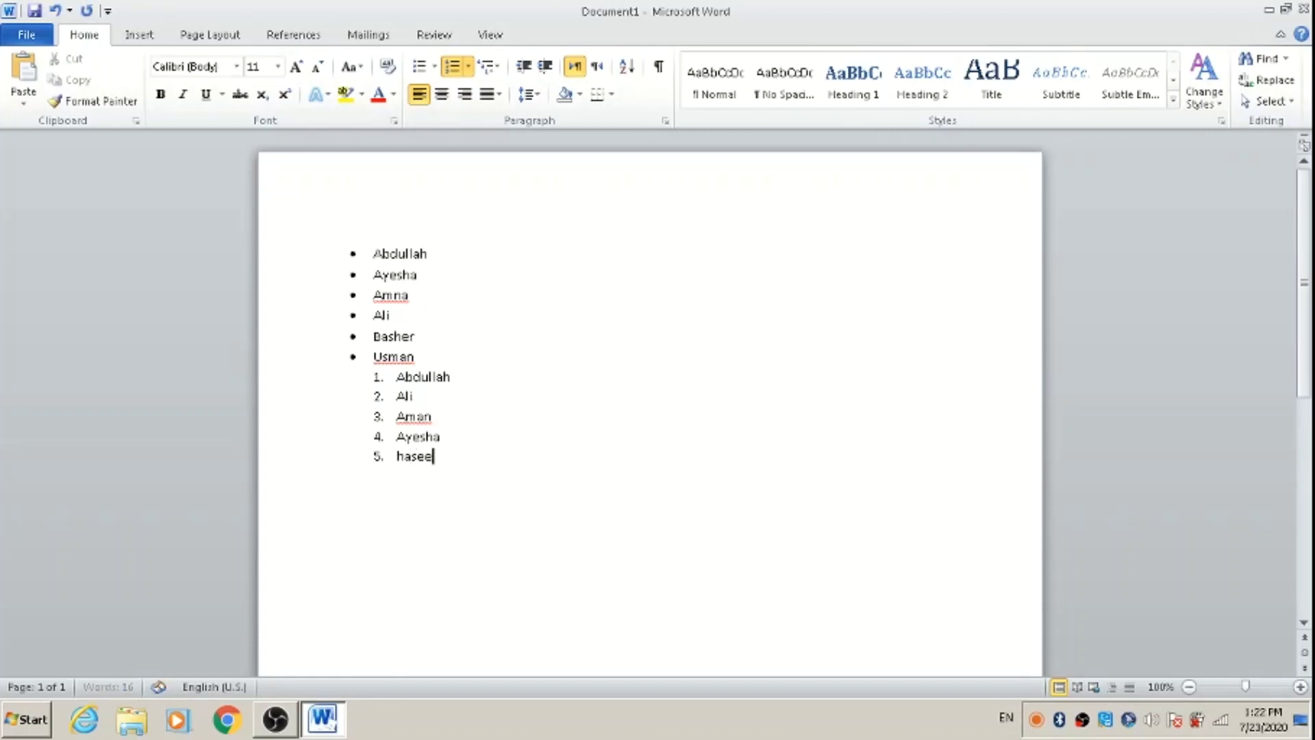
pyautogui.write('b')
pyautogui.press('Return')
pyautogui.press('Return')
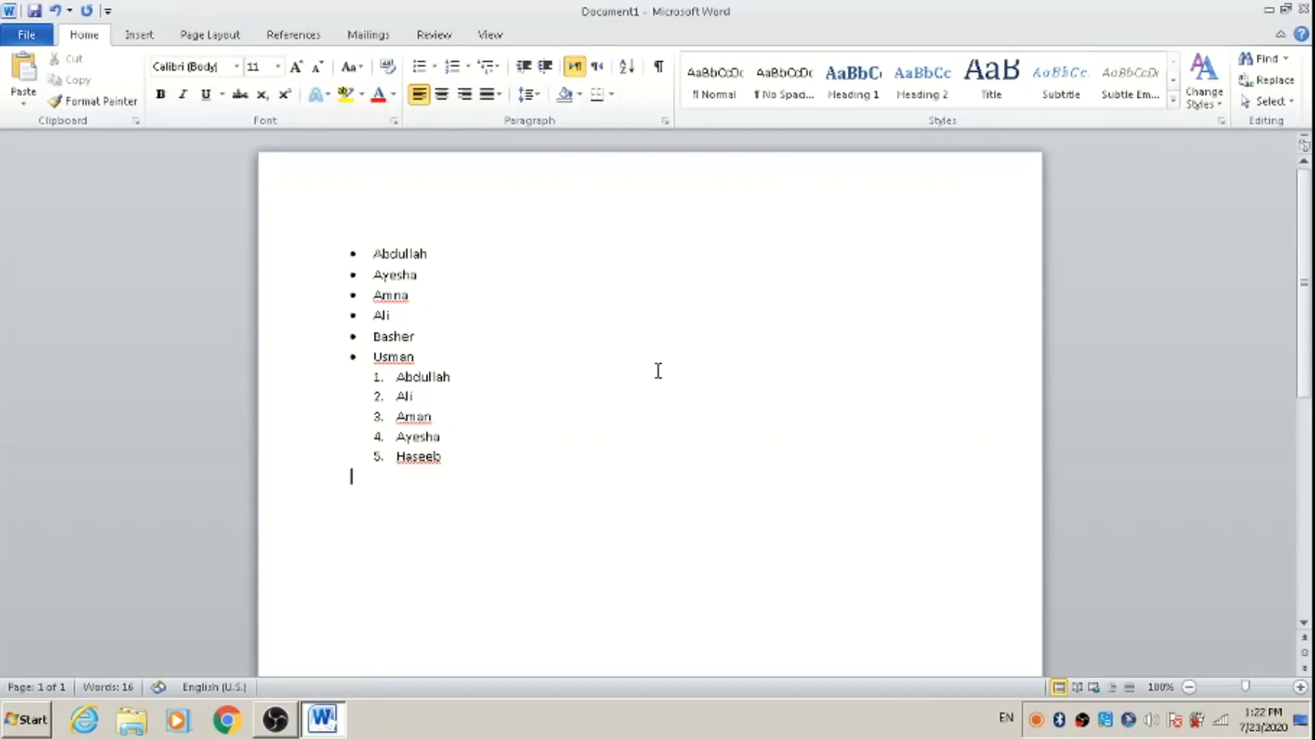
# Add a blank line below the numbered list and type 'a. abdullah' to start a lettered list
pyautogui.press('Up')
pyautogui.press('Down')
pyautogui.press('Return')
pyautogui.press('Up')
pyautogui.press('Down')
pyautogui.write('a.')
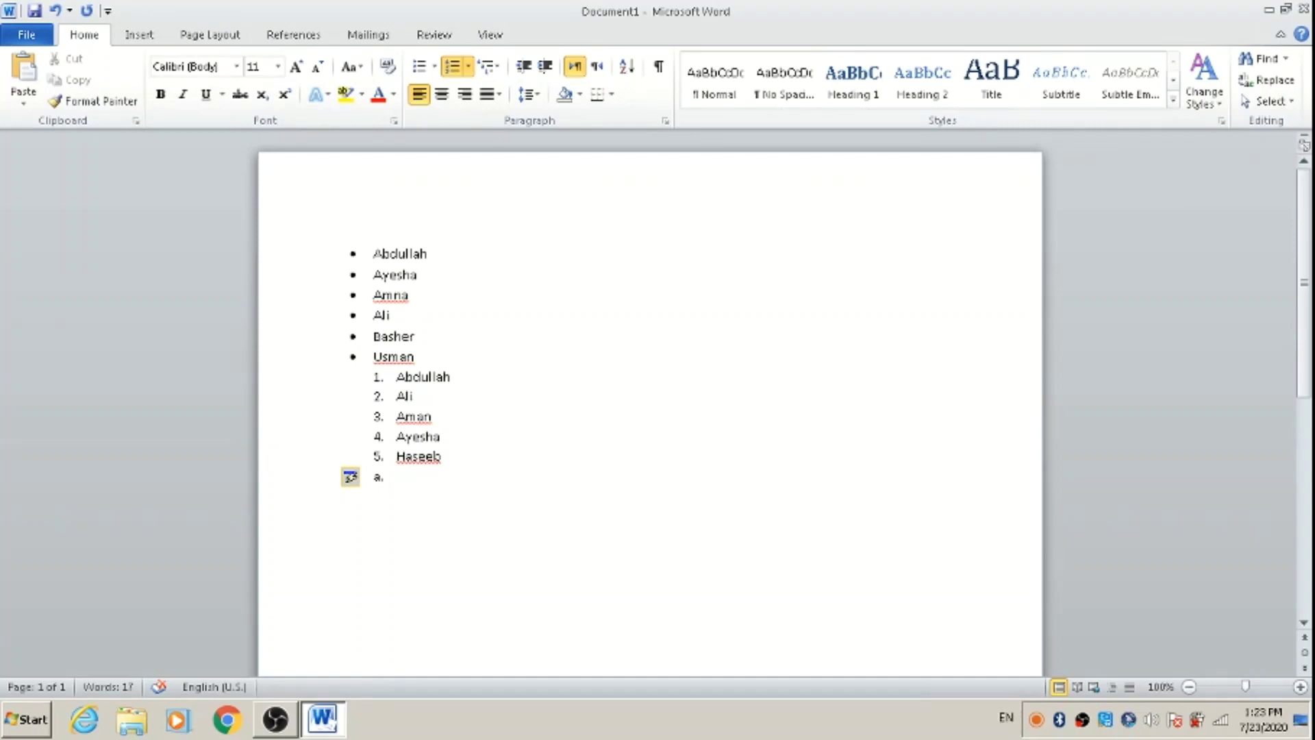
pyautogui.write(' abdullah')
# Add ali, amna, ayan, mohsin and junaid as lettered items b–f, then end the list
pyautogui.press('Return')
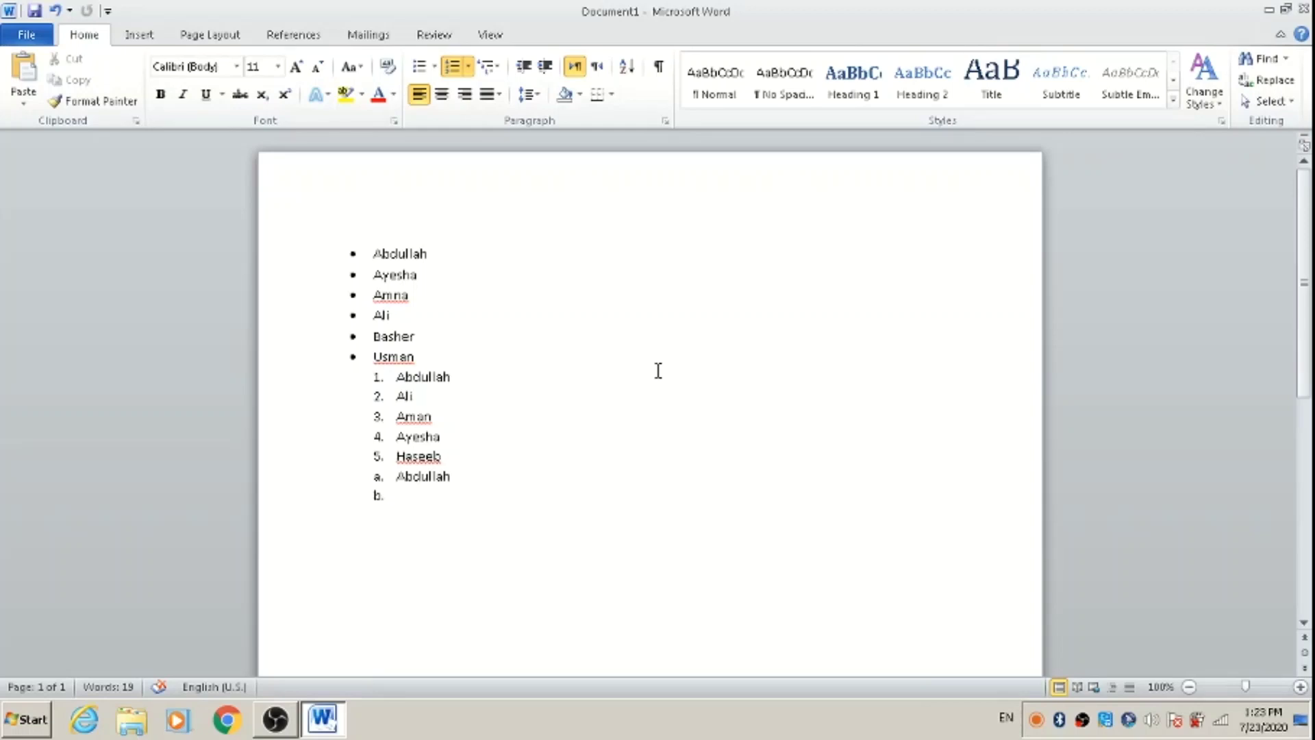
pyautogui.write('ali')
pyautogui.press('Return')
pyautogui.write('amna')
pyautogui.press('Return')
pyautogui.write('aya')
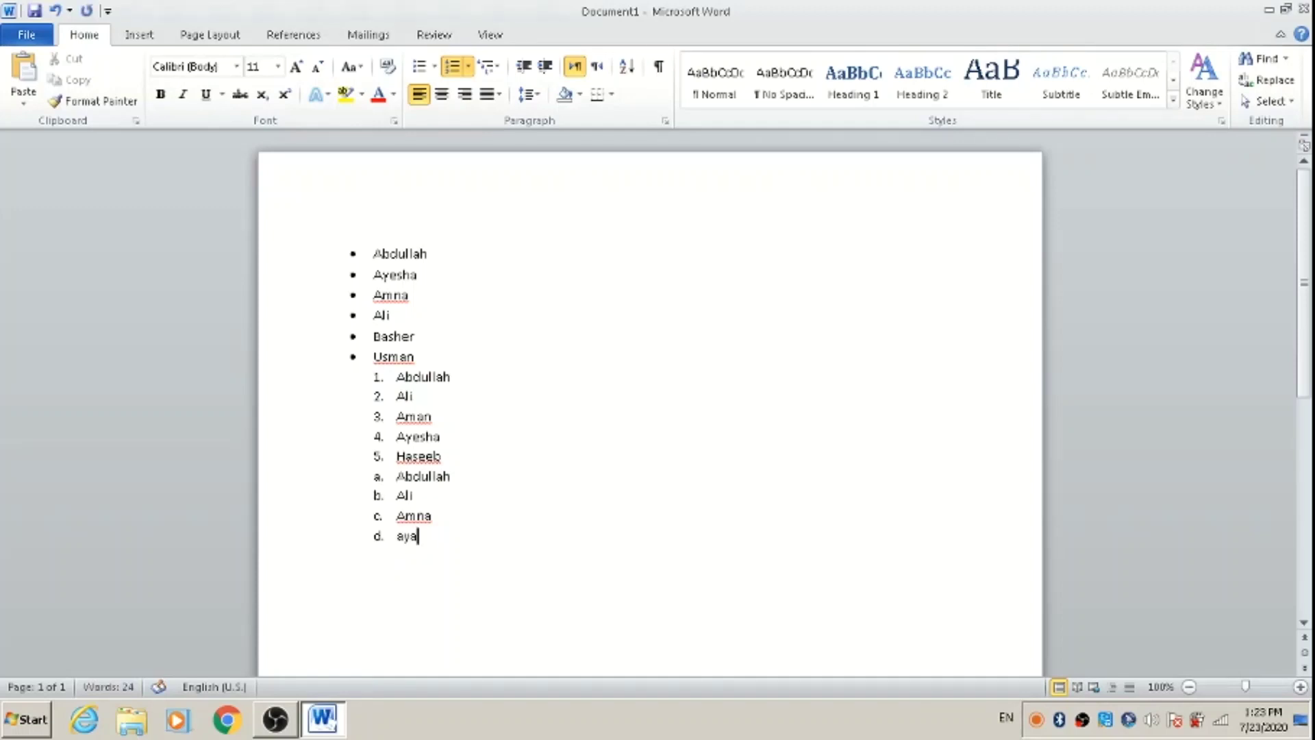
pyautogui.write('n')
pyautogui.press('Return')
pyautogui.write('mohsi')
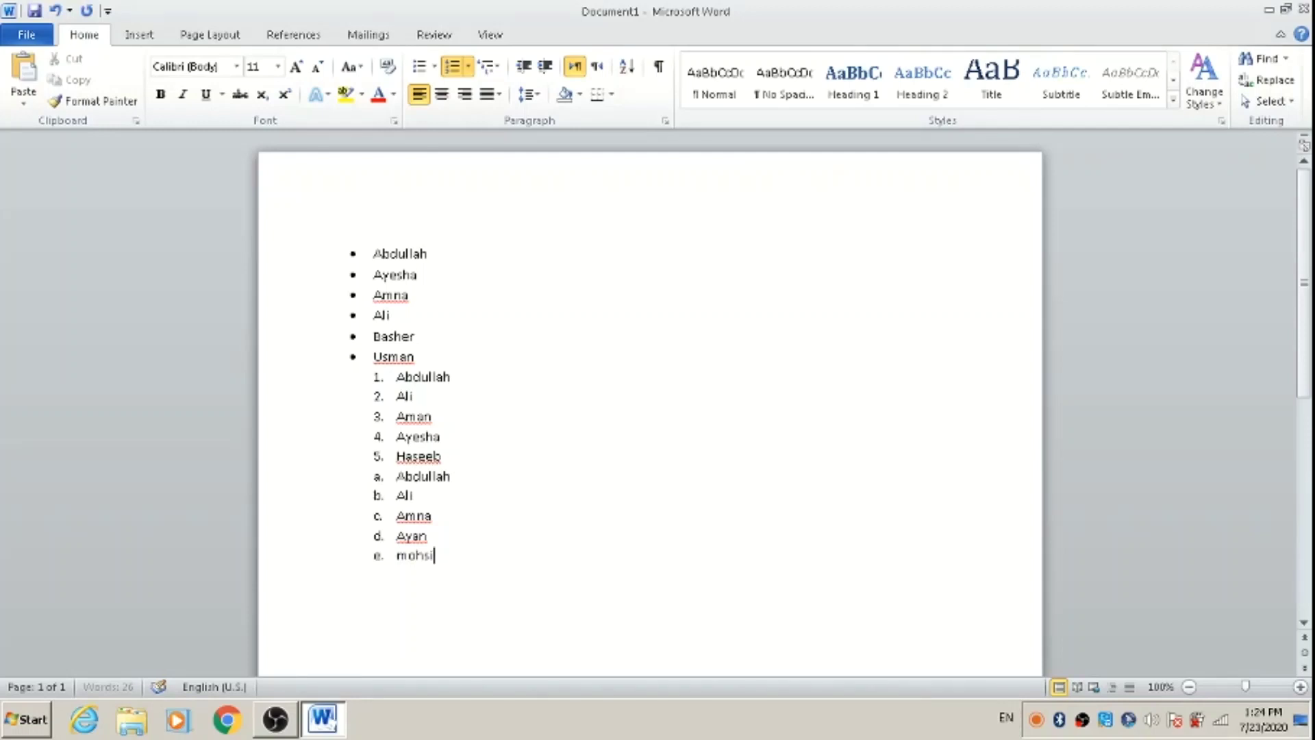
pyautogui.write('n')
pyautogui.write('junaid')
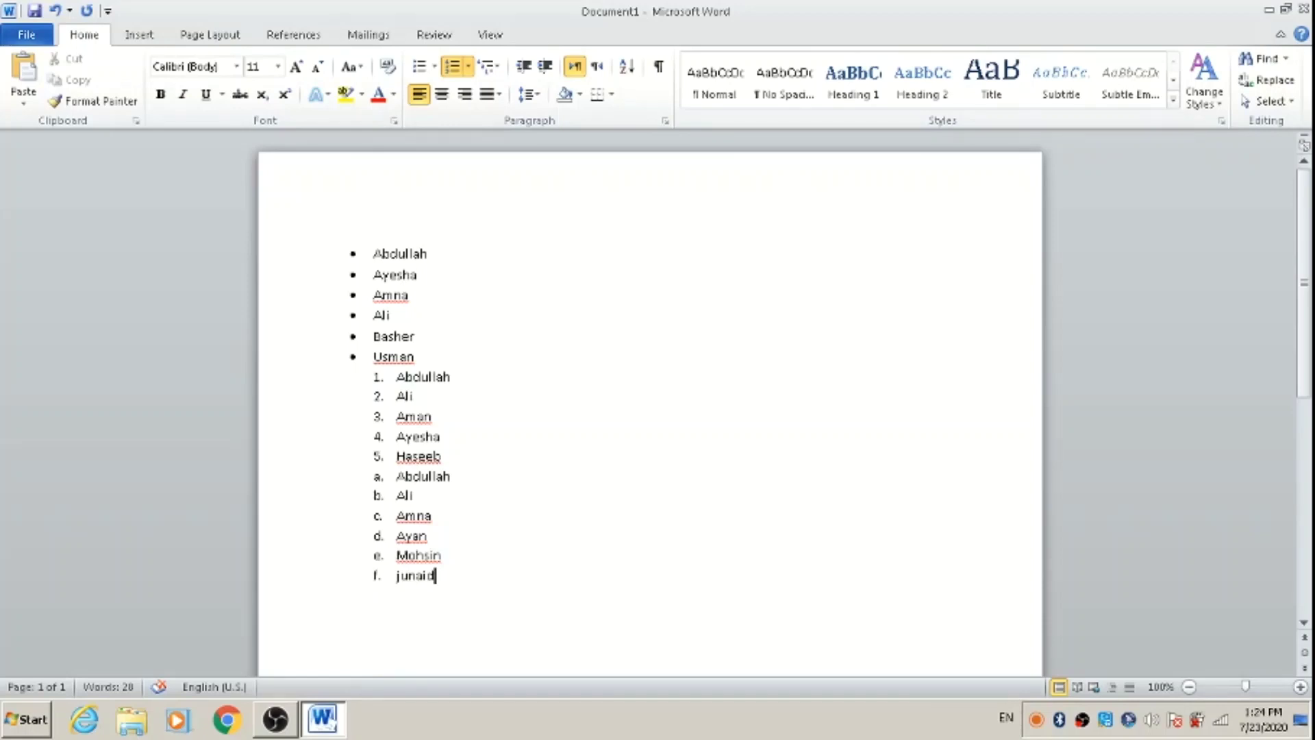
pyautogui.press('Return')
pyautogui.press('Return')
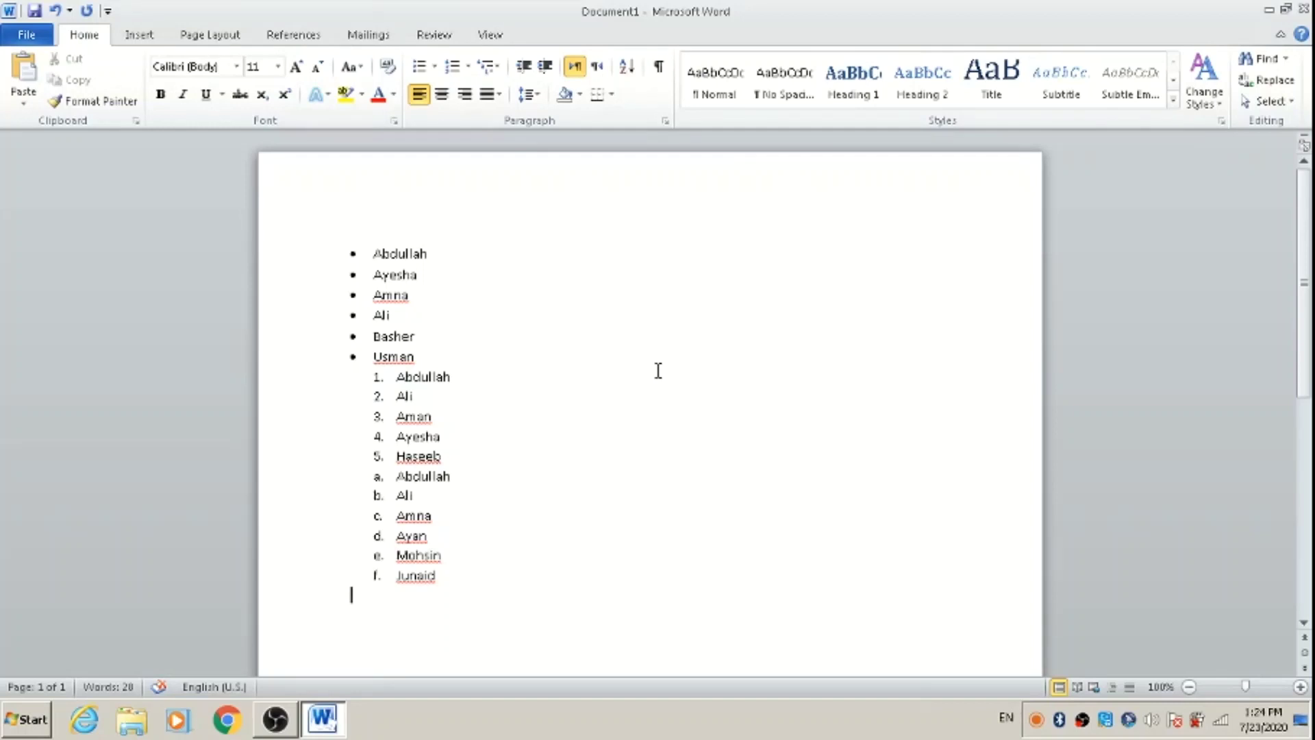
# Add a blank line under the lettered list and type '. abdullah' to begin Roman item i
pyautogui.press('Return')
pyautogui.press('Up')
pyautogui.press('Up')
pyautogui.press('Down')
pyautogui.write('.')
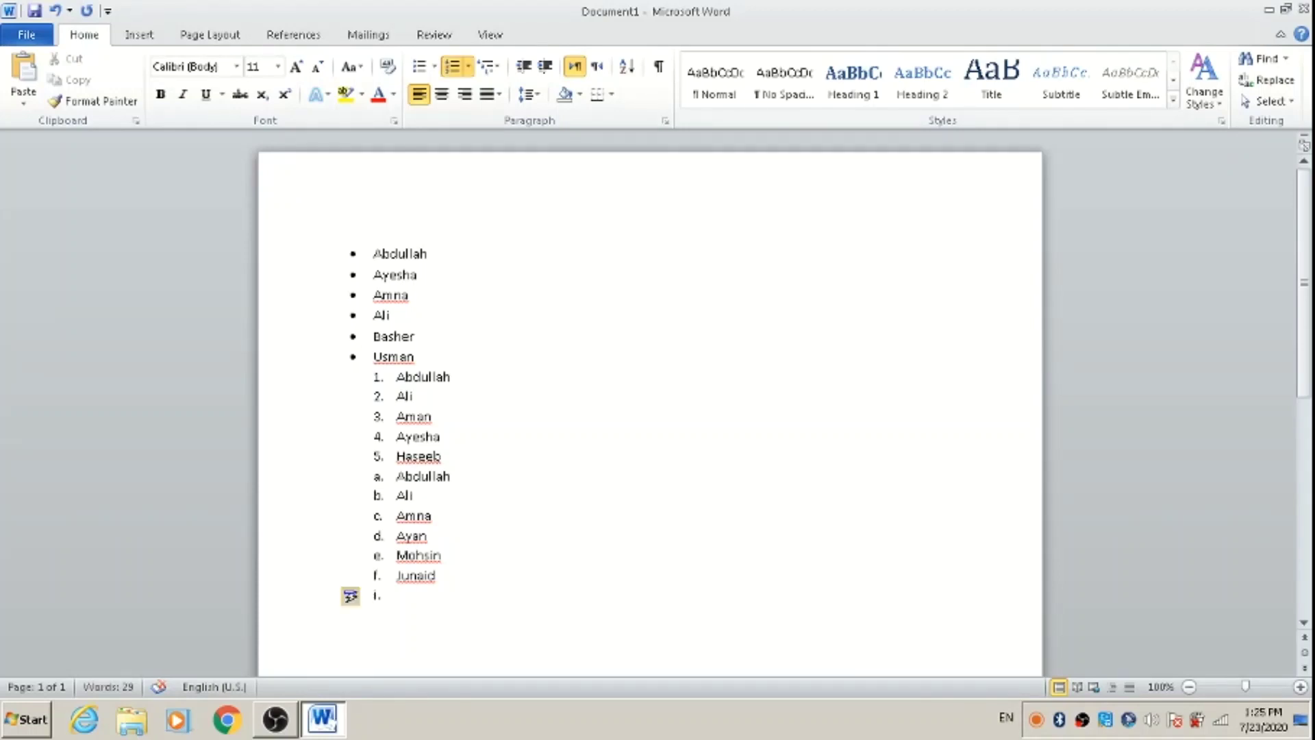
pyautogui.write(' abdu')
pyautogui.write('llah')
# Confirm abdullah and add ali, ayan and ashir as Roman items ii–iv
pyautogui.press('Return')
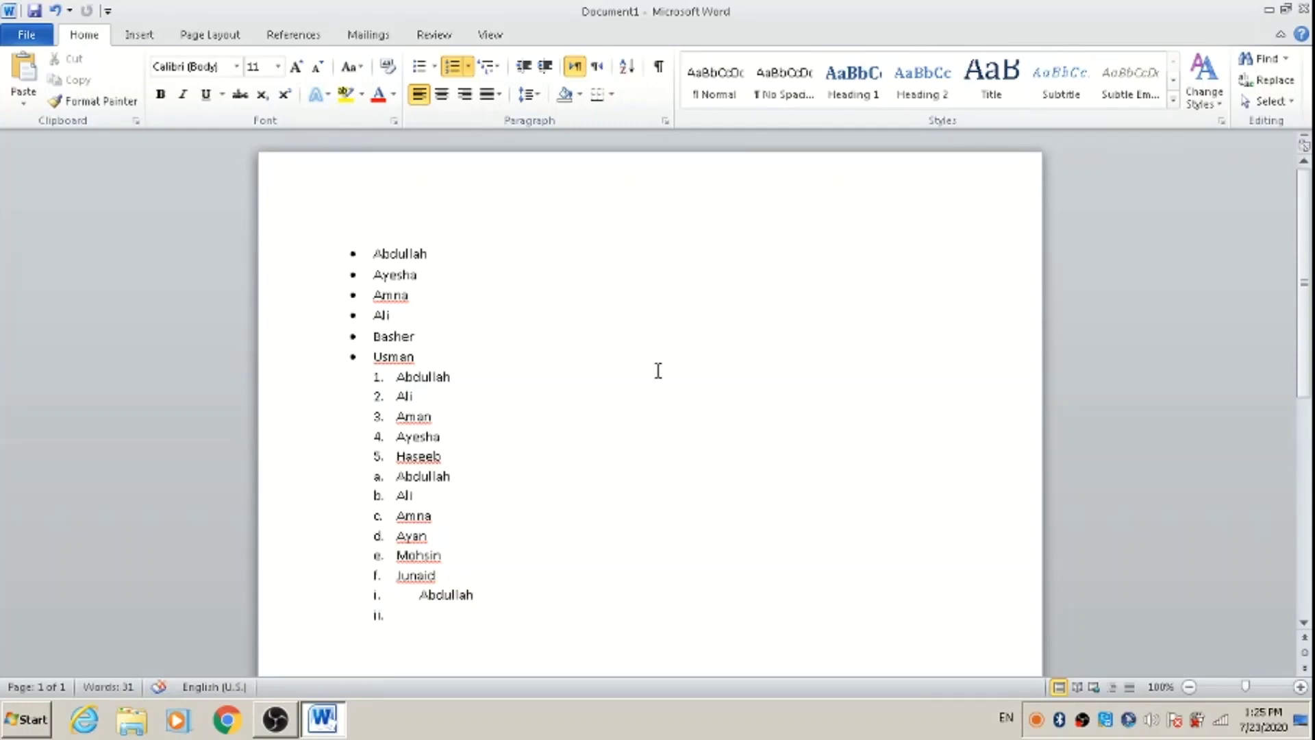
pyautogui.write('a')
pyautogui.write('li')
pyautogui.press('Return')
pyautogui.write('ayan')
pyautogui.press('Return')
pyautogui.write('ashi')
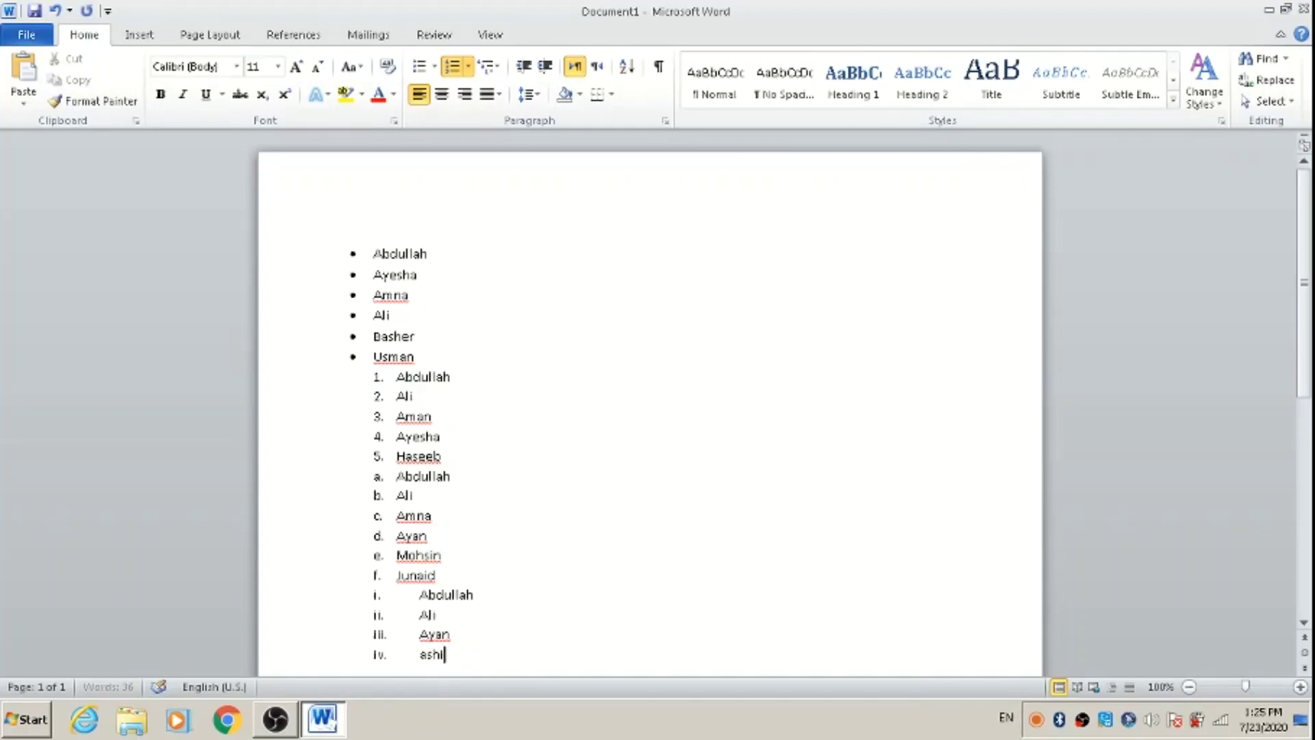
pyautogui.write('r')
pyautogui.press('Return')
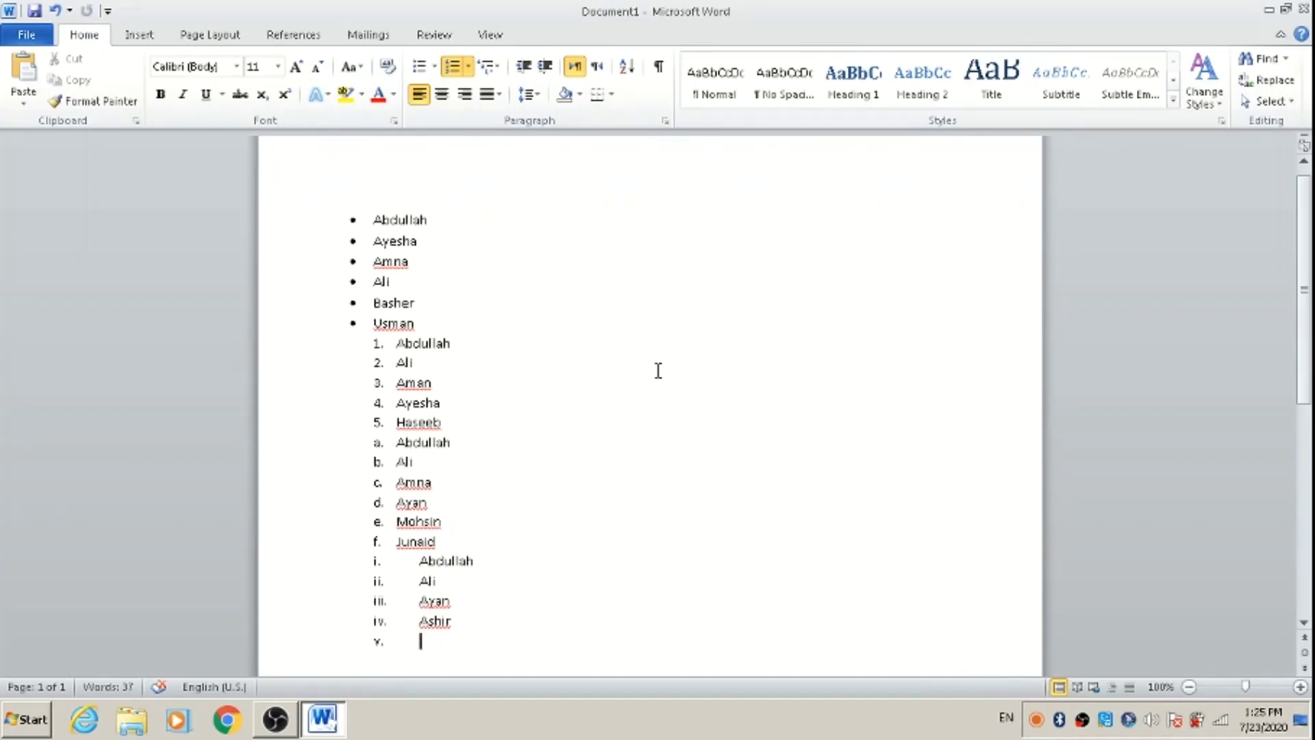
# Add junaid, usman and rehman as items v–vii and end the Roman list
pyautogui.write('j')
pyautogui.write('unai')
pyautogui.write('d')
pyautogui.press('Return')
pyautogui.write('usm')
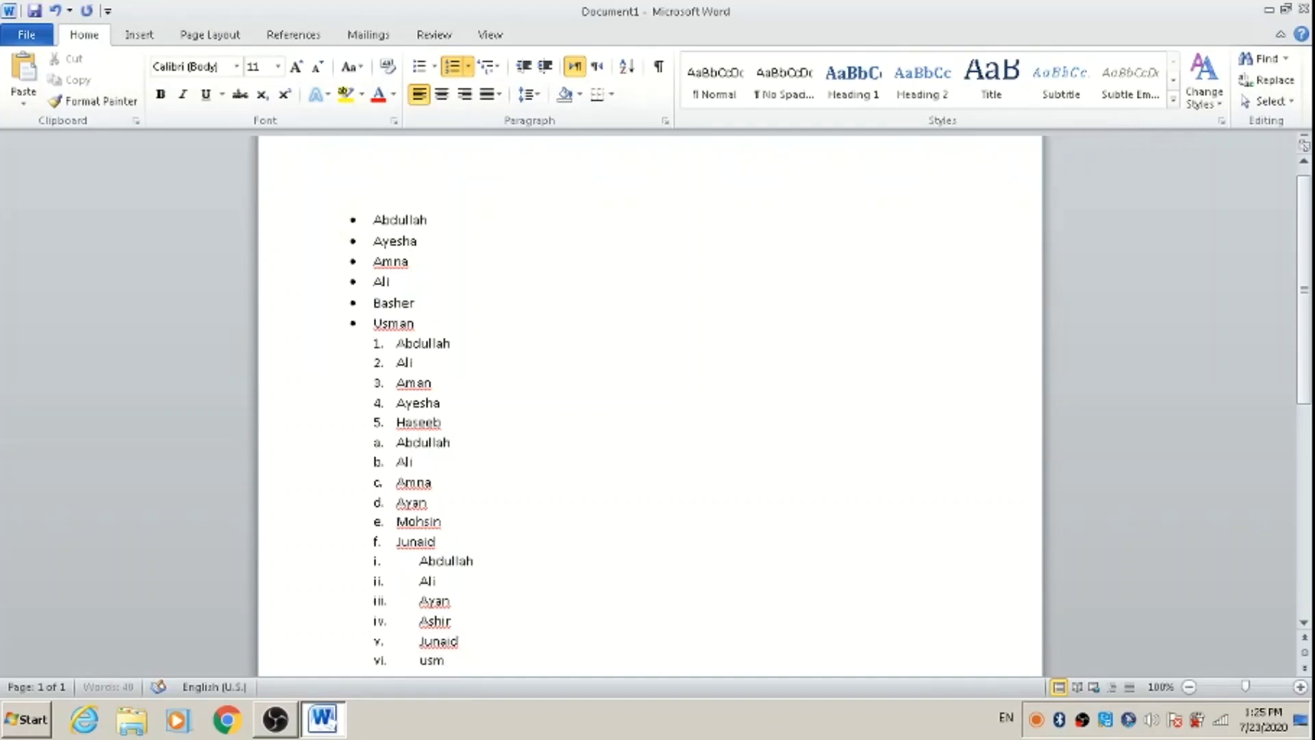
pyautogui.write('an')
pyautogui.press('Return')
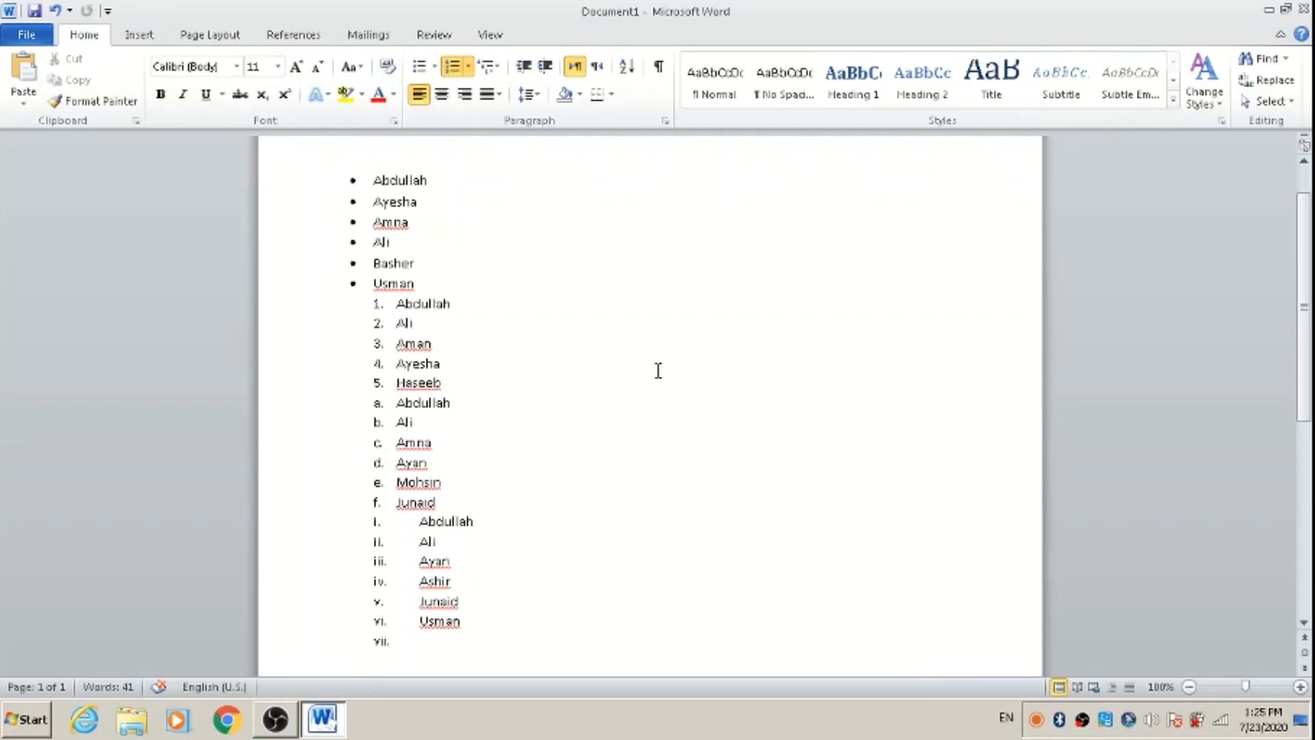
pyautogui.write('rehman')
pyautogui.press('Return')
pyautogui.press('Return')
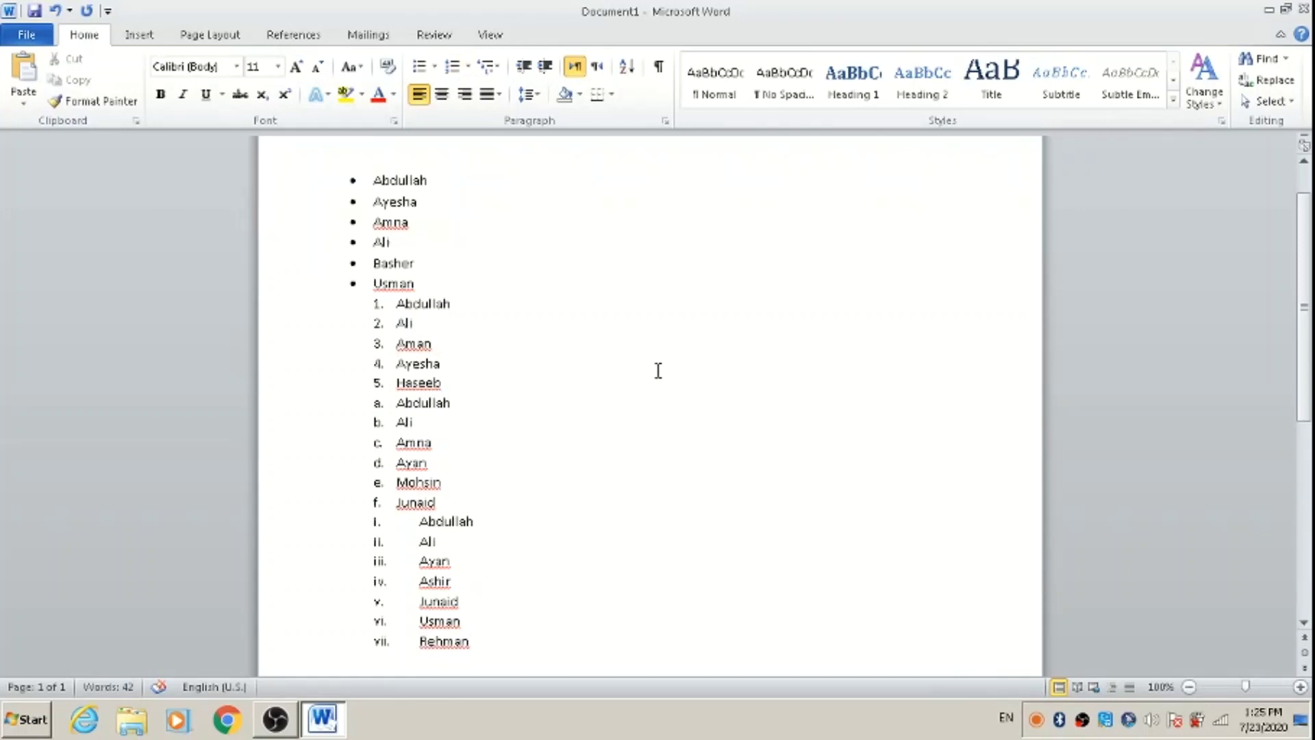